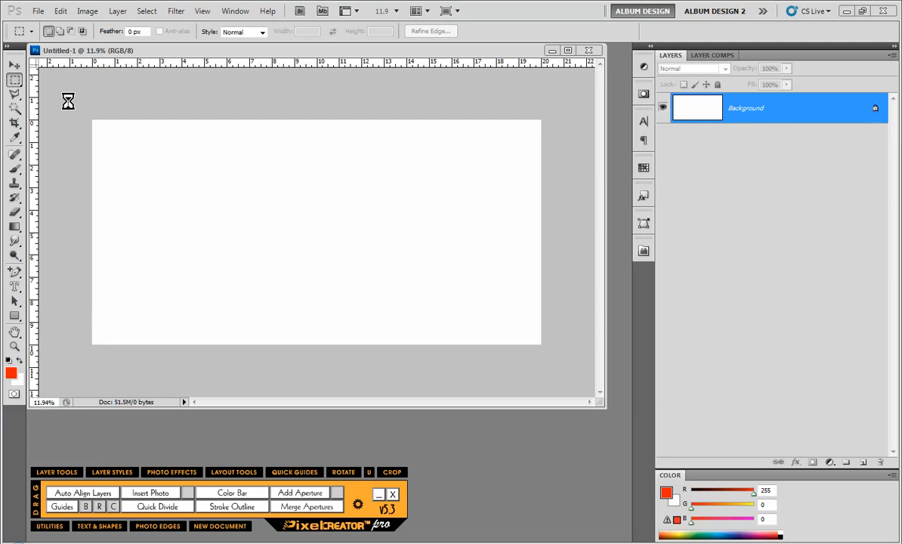
Draw a rectangular selection about 4 by 4.25 in on the page's left half and convert it to a red image box with Add Aperture.
left_click(11, 82)
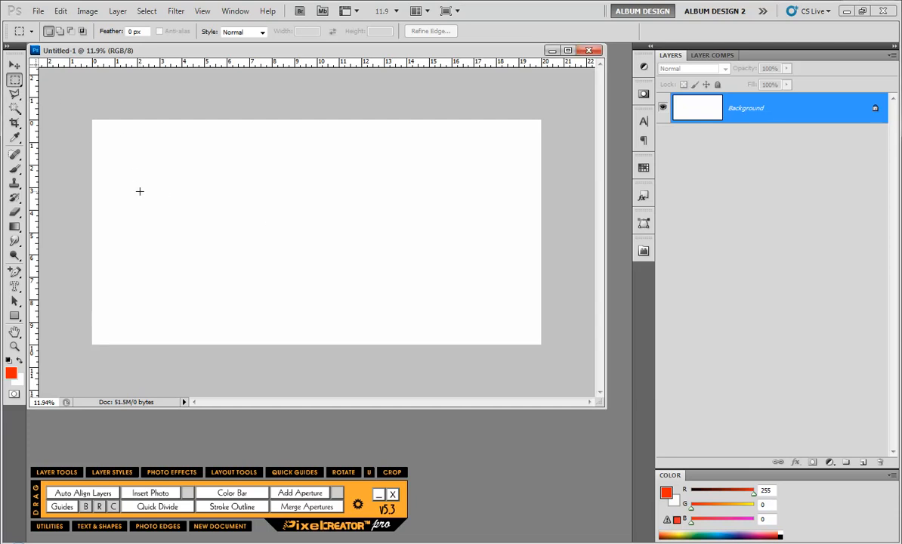
left_click_drag(139, 189, 229, 287)
left_click(306, 492)
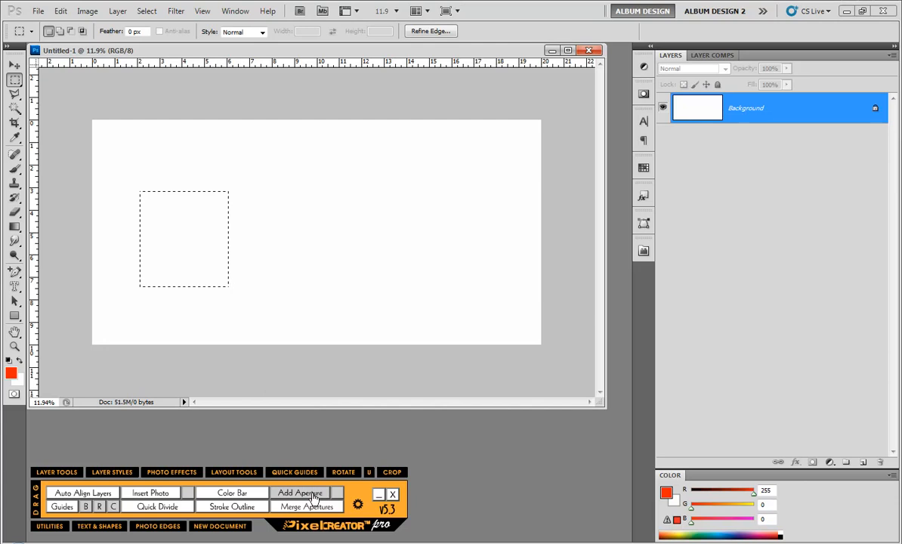
Duplicate the red image box twice to its right, and offset the two outer boxes by different amounts from the middle one.
left_click(14, 66)
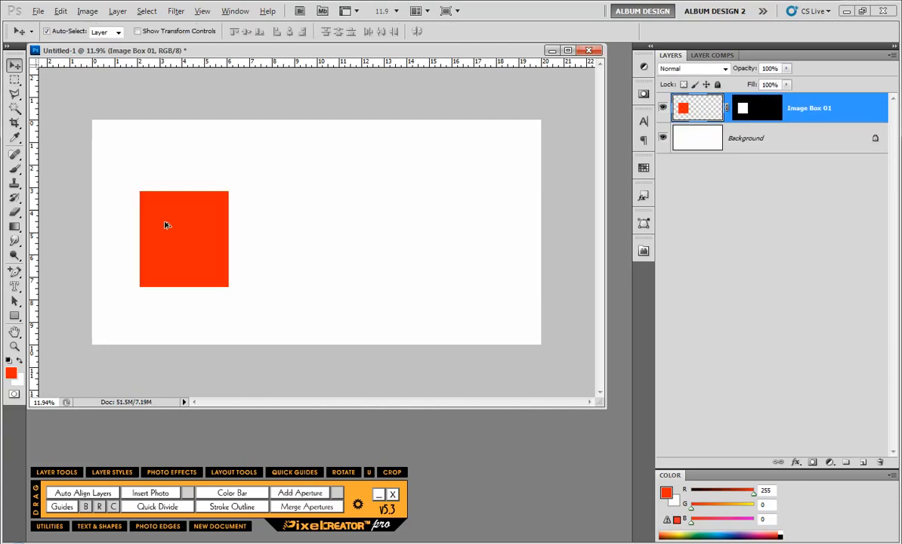
left_click_drag(180, 240, 385, 249)
left_click(355, 294)
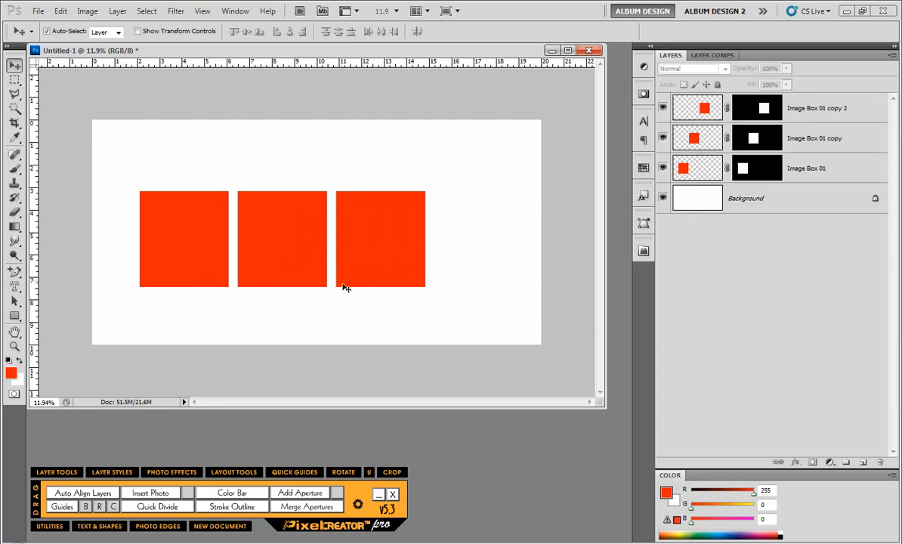
left_click_drag(367, 278, 427, 270)
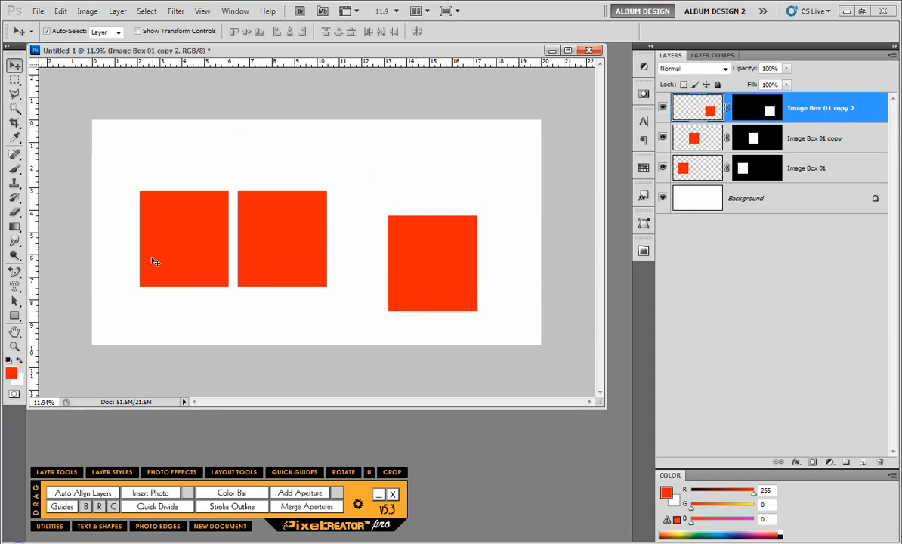
left_click_drag(154, 260, 149, 301)
Align the top edges of all three image boxes and distribute them evenly by their horizontal centers.
left_click_drag(163, 164, 417, 266)
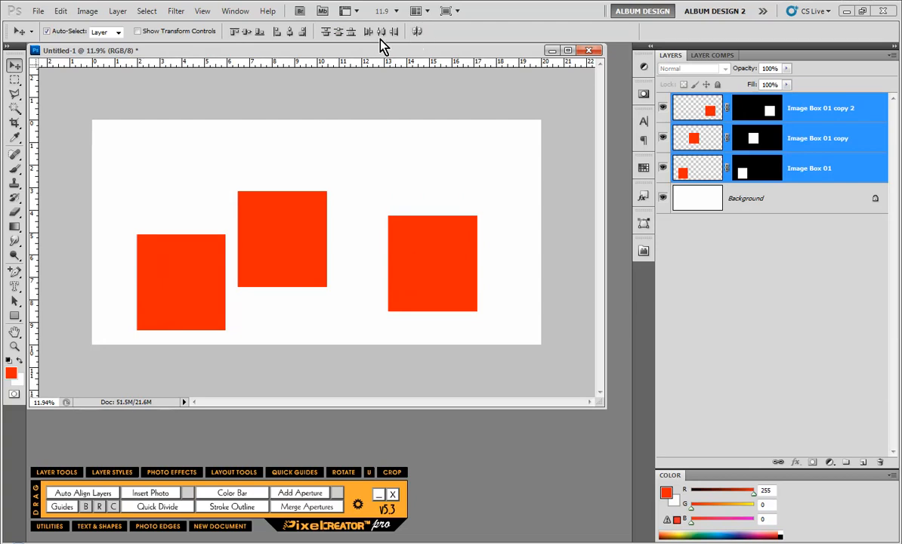
left_click(234, 32)
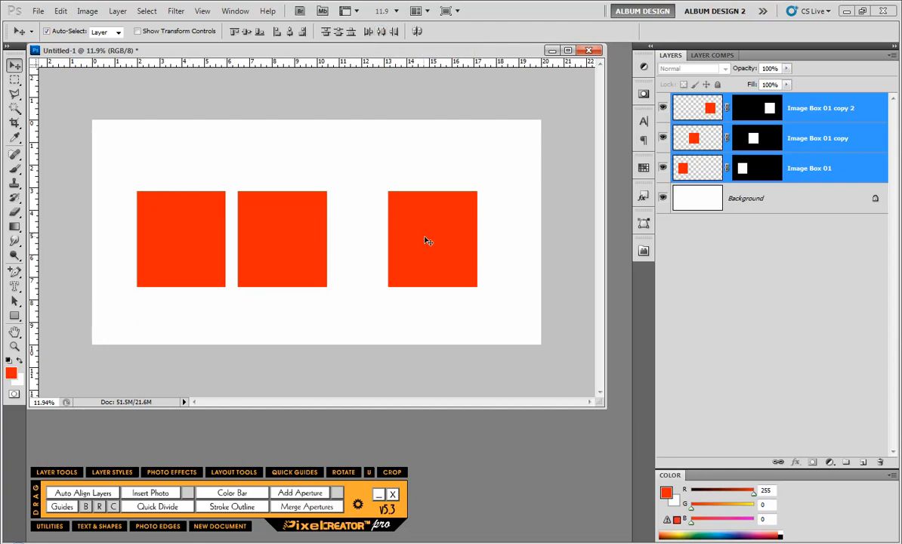
left_click(381, 31)
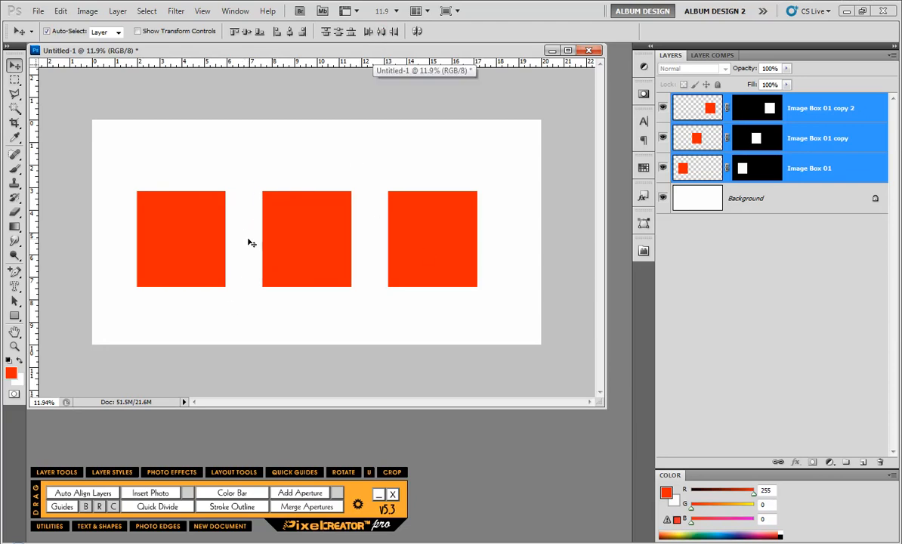
left_click(371, 327)
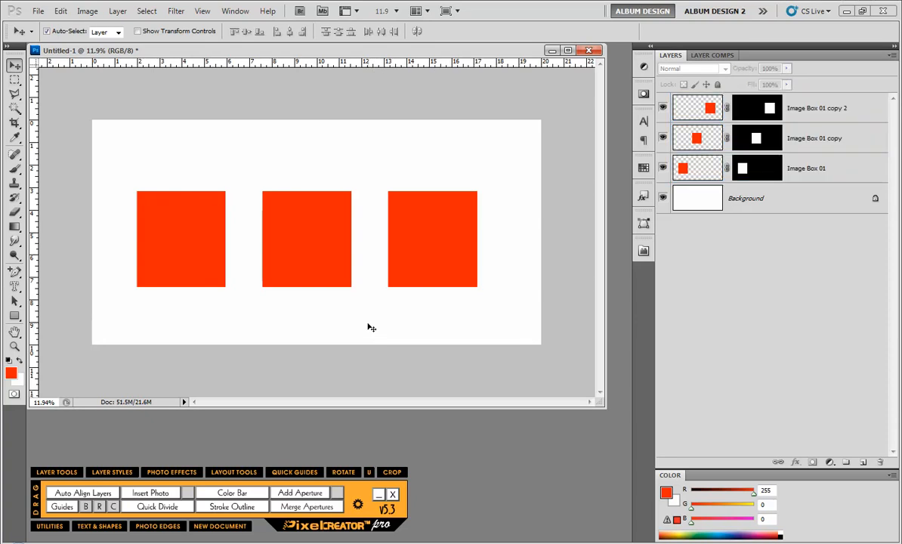
Run Auto Align Layers on the three image boxes with horizontal spacing of 0.25 in and Top alignment.
left_click_drag(170, 316, 443, 237)
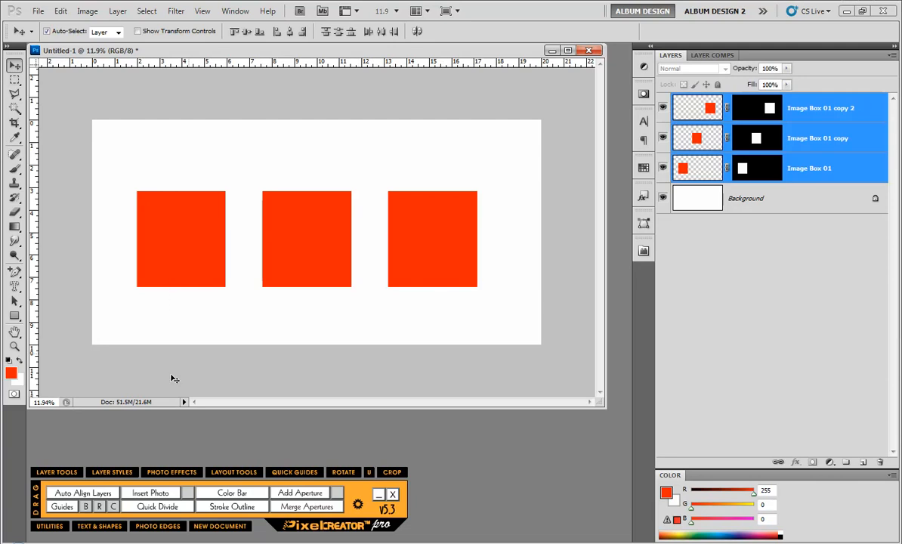
left_click(96, 491)
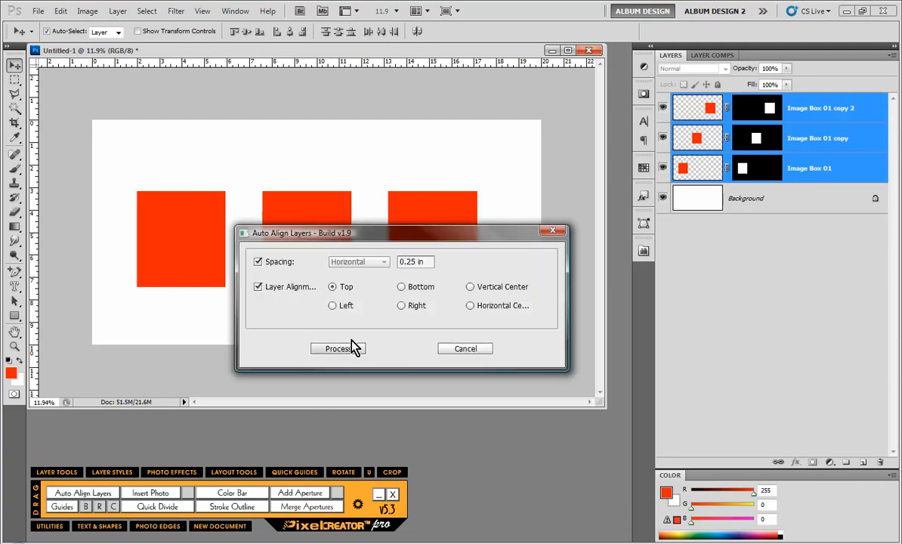
left_click(258, 287)
left_click(259, 288)
left_click(361, 351)
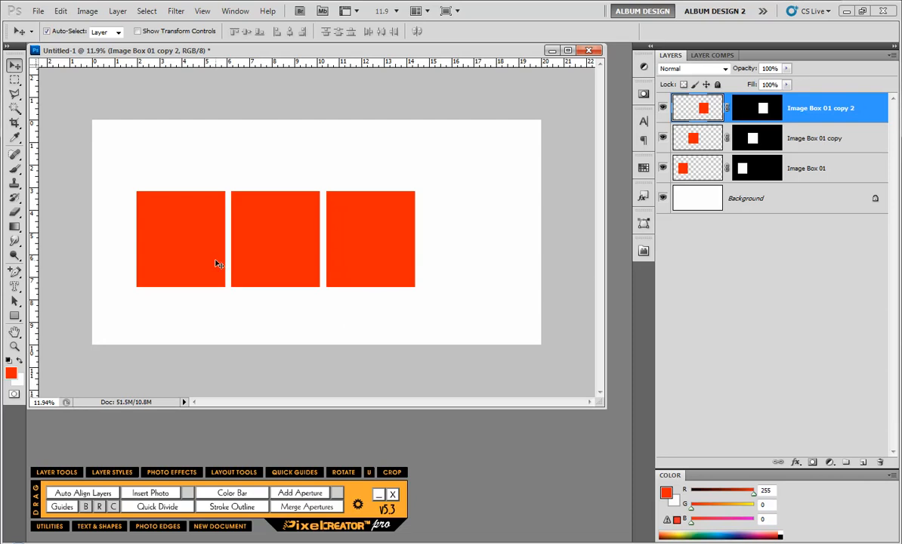
Rearrange the three image boxes into a loose, staggered vertical stack running from the page's upper edge to its lower edge.
left_click_drag(217, 261, 236, 173)
left_click_drag(292, 245, 241, 263)
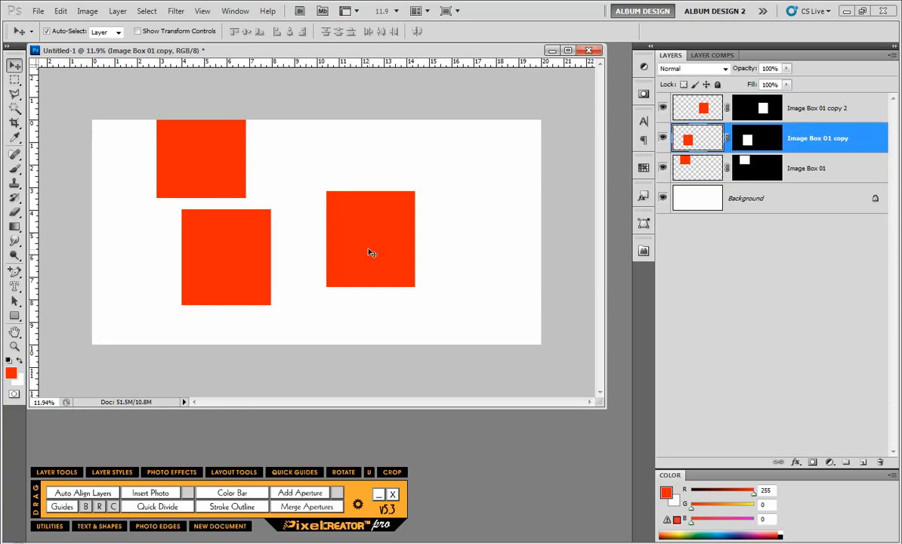
left_click_drag(368, 251, 263, 372)
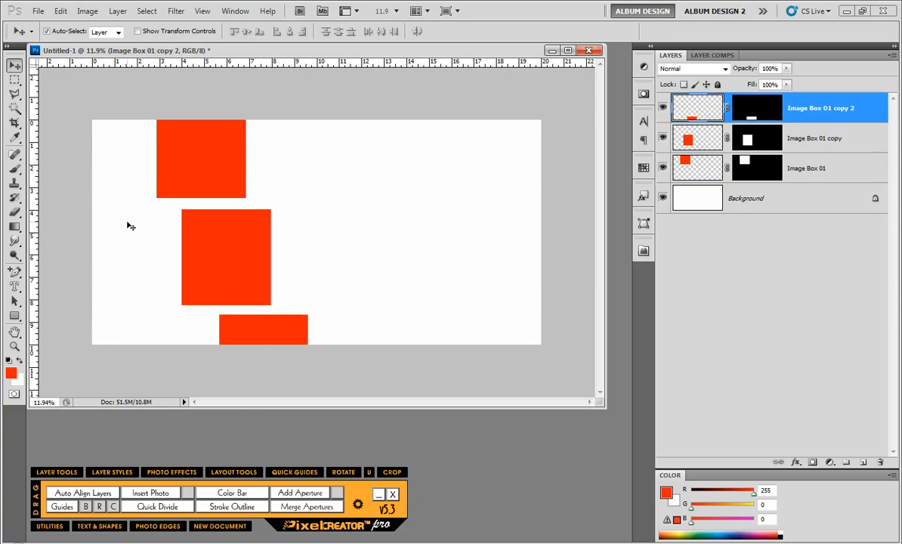
Run Auto Align Layers on the stacked boxes with vertical spacing of 0.25 in and layer alignment turned off.
left_click_drag(139, 160, 209, 358)
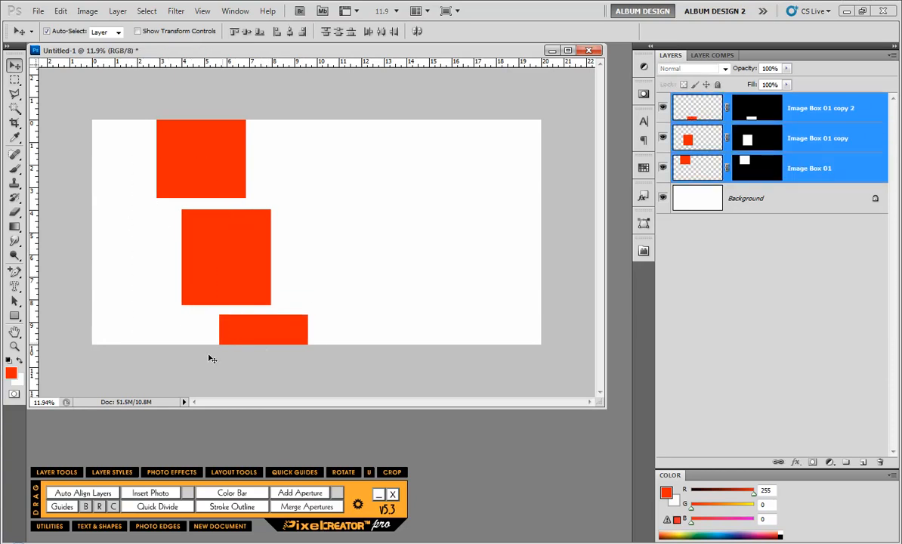
left_click(141, 492)
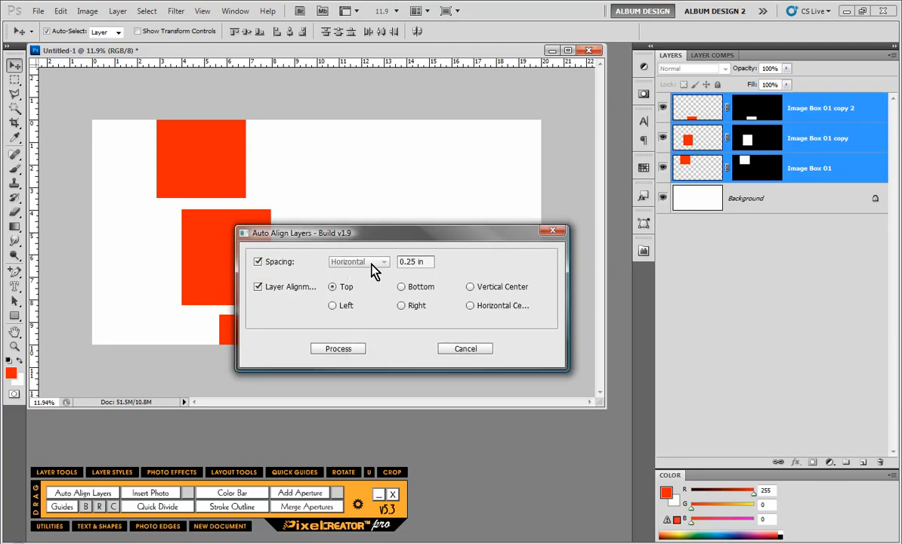
left_click(258, 287)
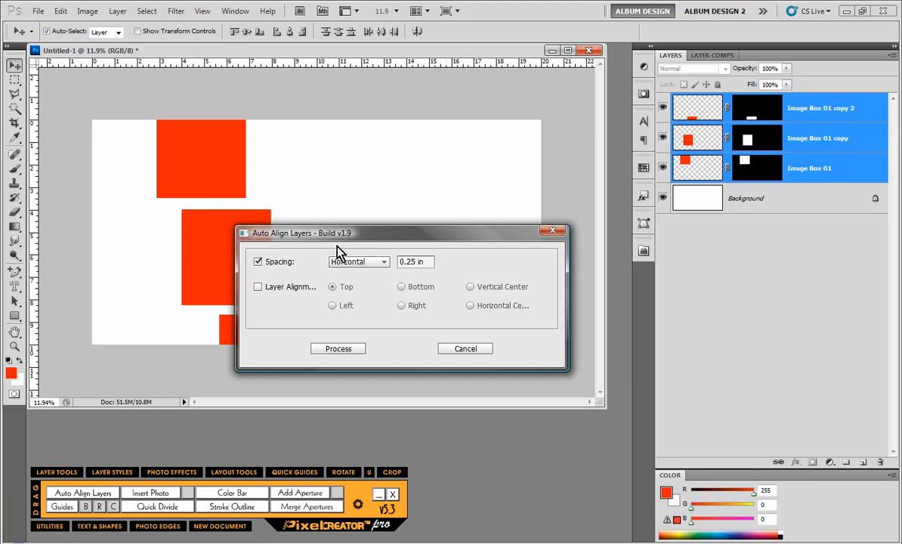
left_click(358, 262)
left_click(358, 273)
left_click(351, 348)
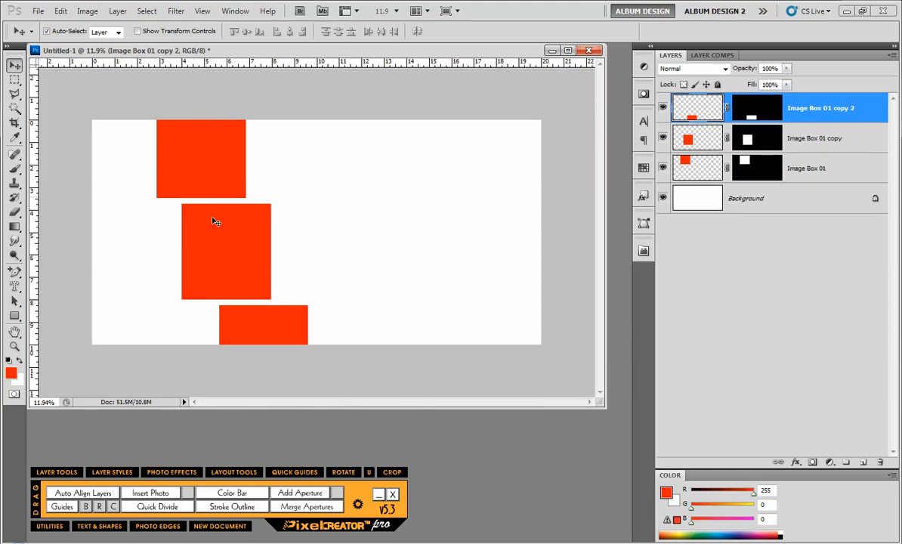
Run Auto Align Layers on the three stacked boxes with Left alignment and 0.25 in spacing.
left_click_drag(133, 148, 211, 325)
left_click(83, 493)
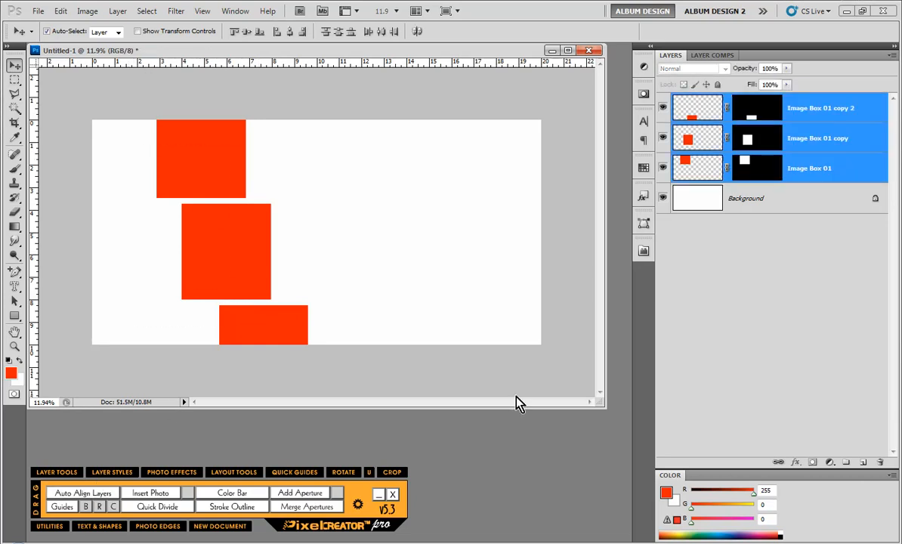
left_click(263, 287)
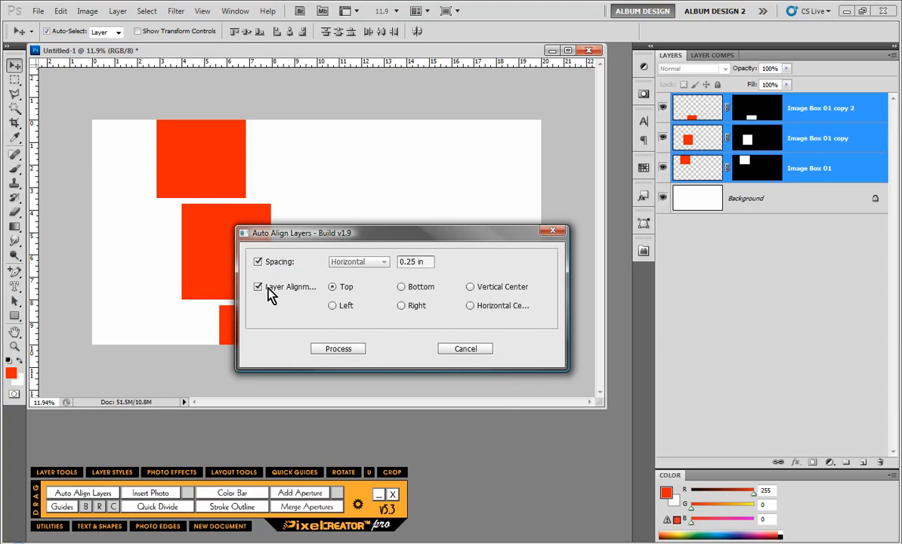
left_click(333, 305)
left_click(341, 349)
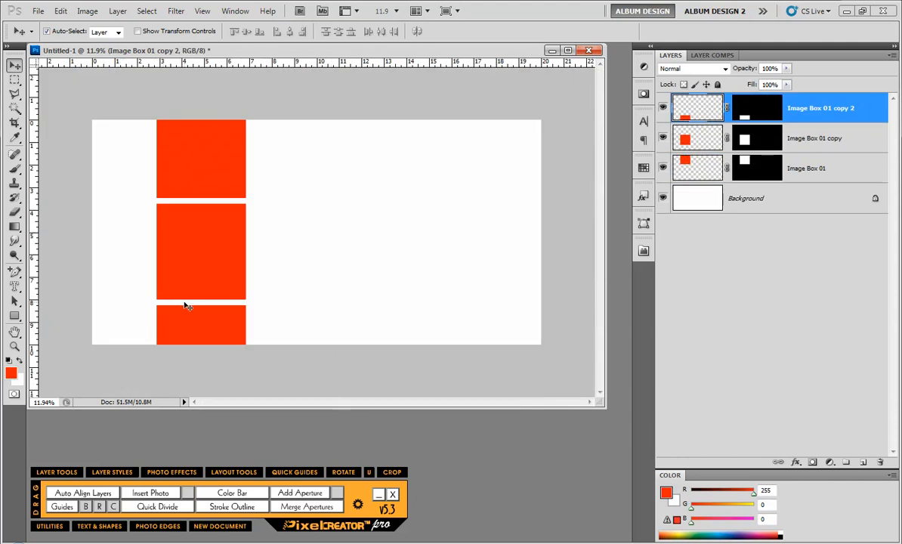
left_click(311, 168)
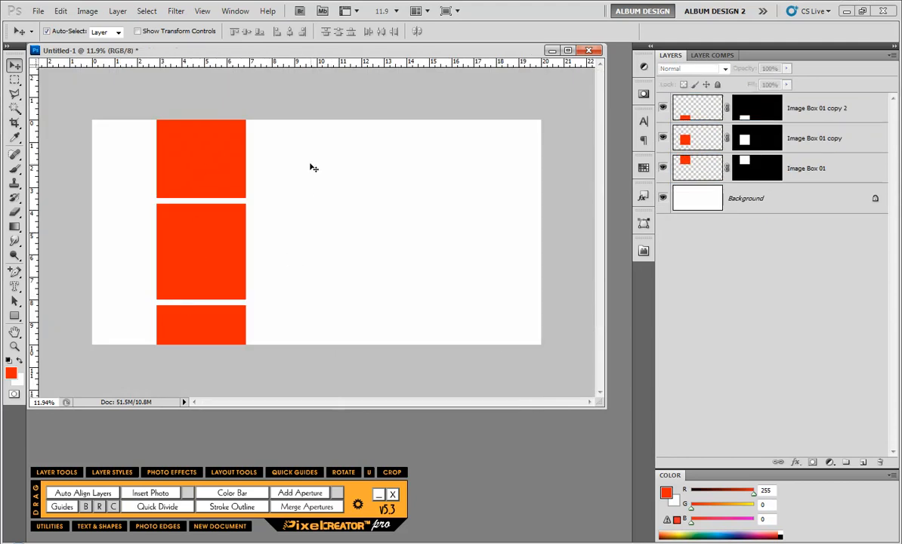
Spread the three image boxes into an uneven horizontal row, with the middle box lower than the outer two.
left_click_drag(245, 256, 347, 203)
left_click_drag(200, 192, 176, 224)
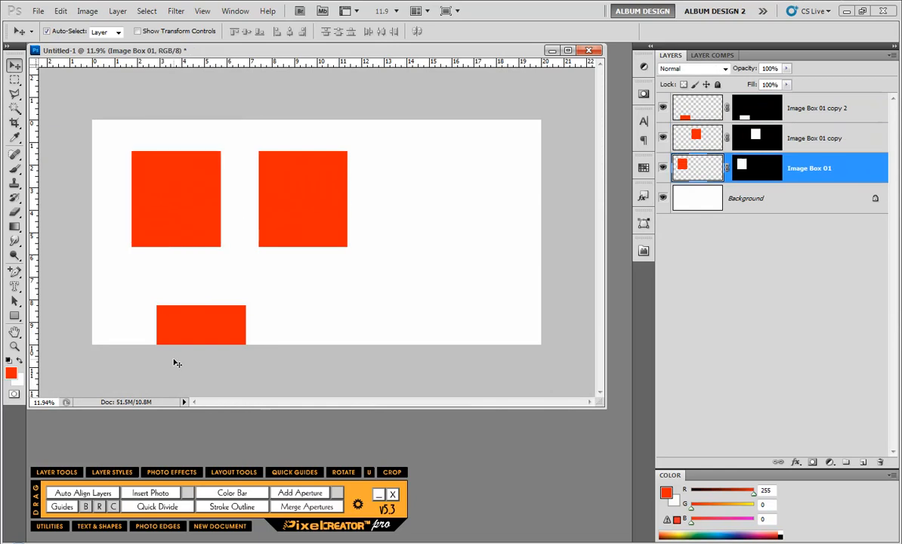
left_click_drag(202, 333, 435, 189)
left_click_drag(322, 209, 321, 254)
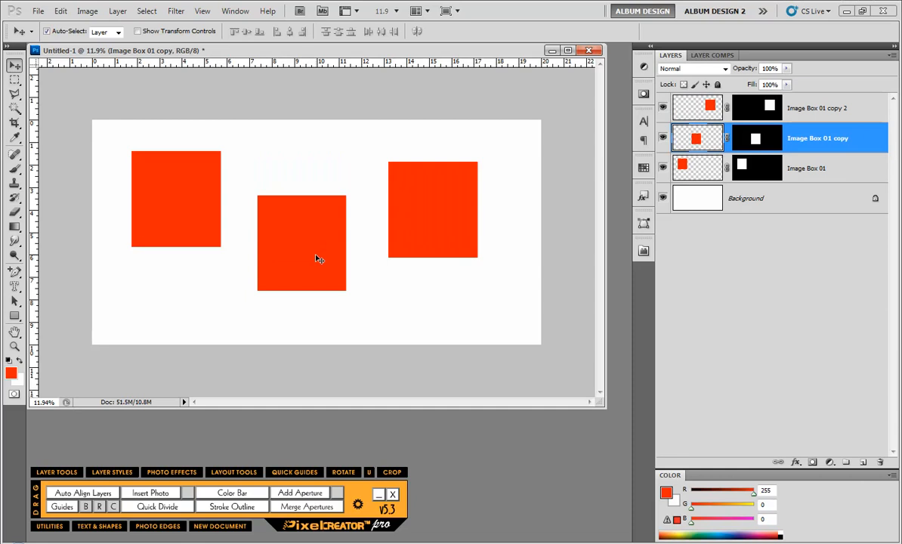
Switch to Bridge, choose CTSenior01-001.jpg, and insert the photo into the middle image box at its default fit.
left_click(388, 542)
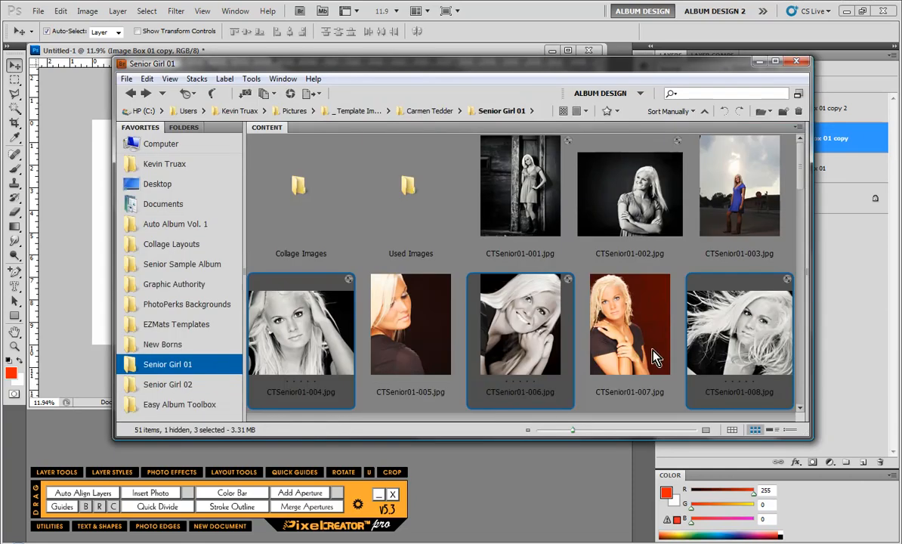
left_click(532, 250)
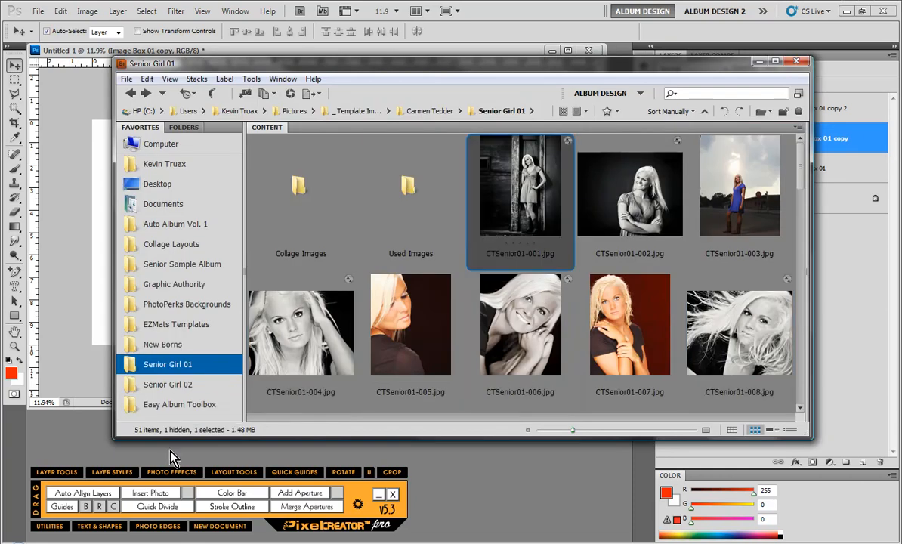
left_click(170, 497)
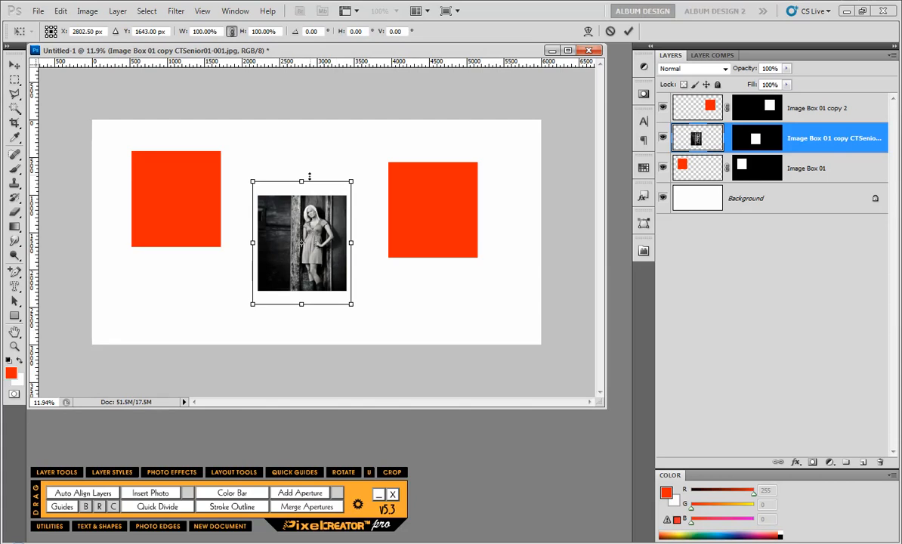
key("Return")
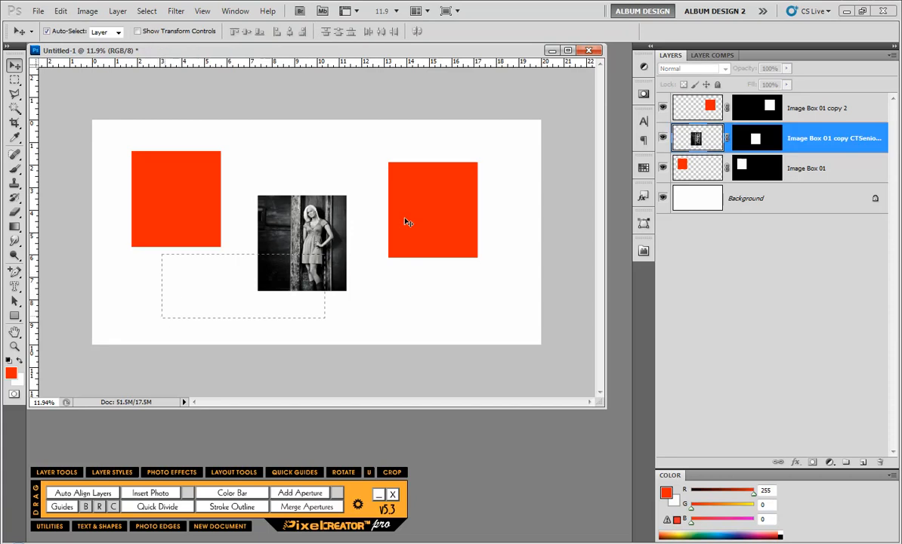
Align the top edges of the photo box and the two red boxes with the standard Photoshop alignment.
left_click_drag(408, 222, 487, 176)
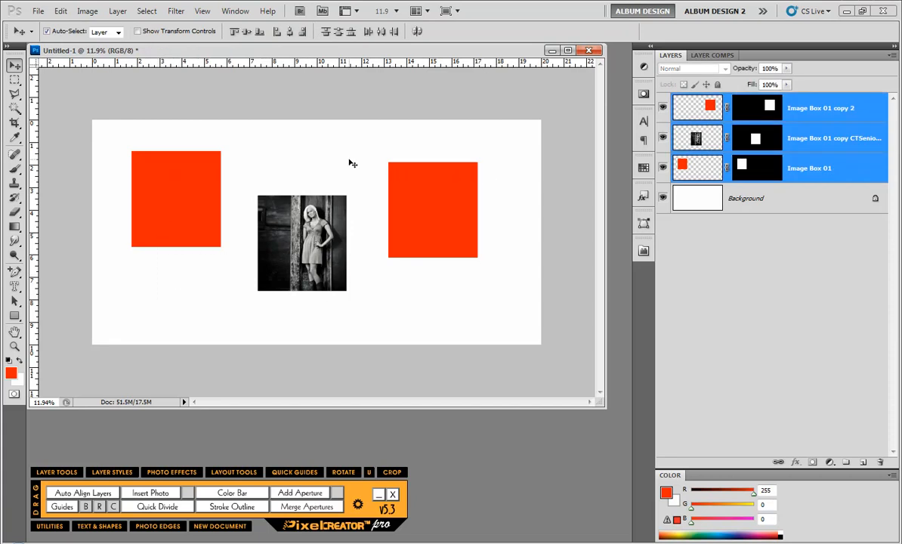
left_click(235, 31)
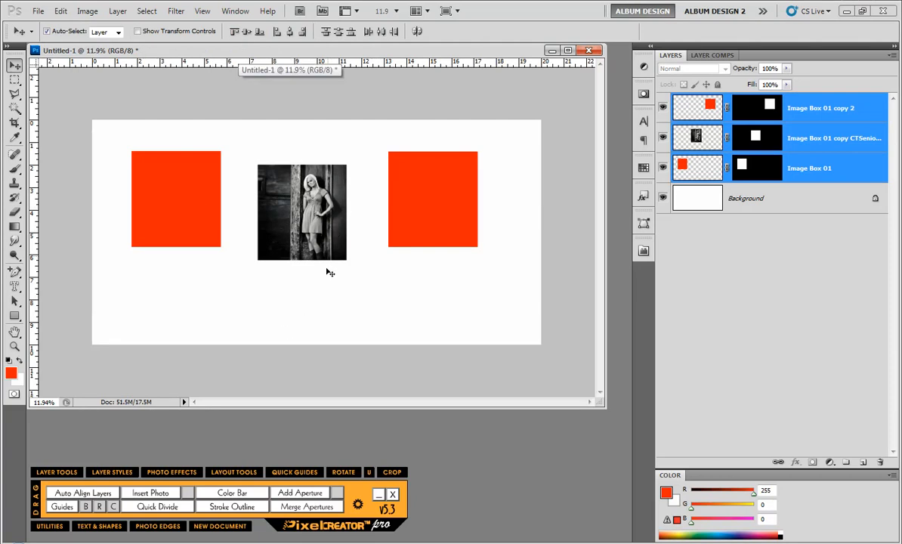
left_click(243, 324)
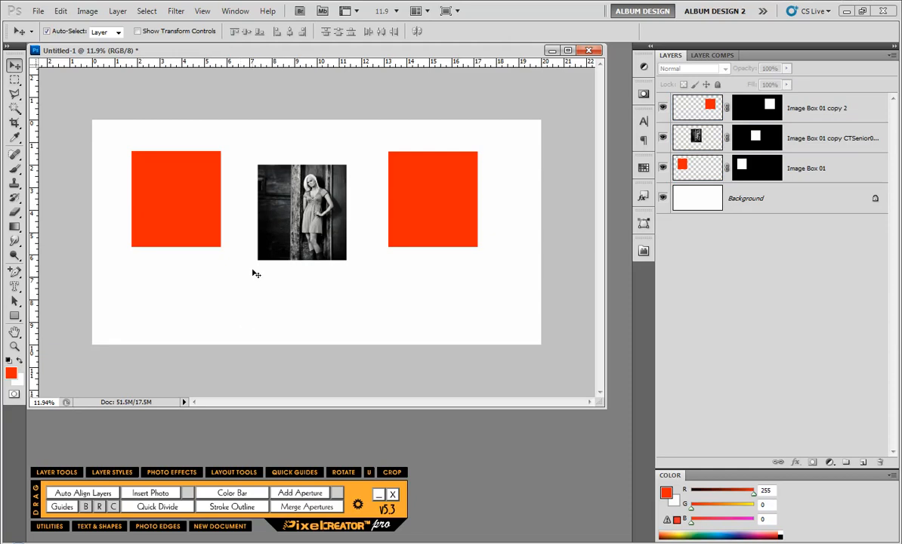
Examine the full extent of the masked photo by loading its layer outline as a selection.
left_click(316, 195)
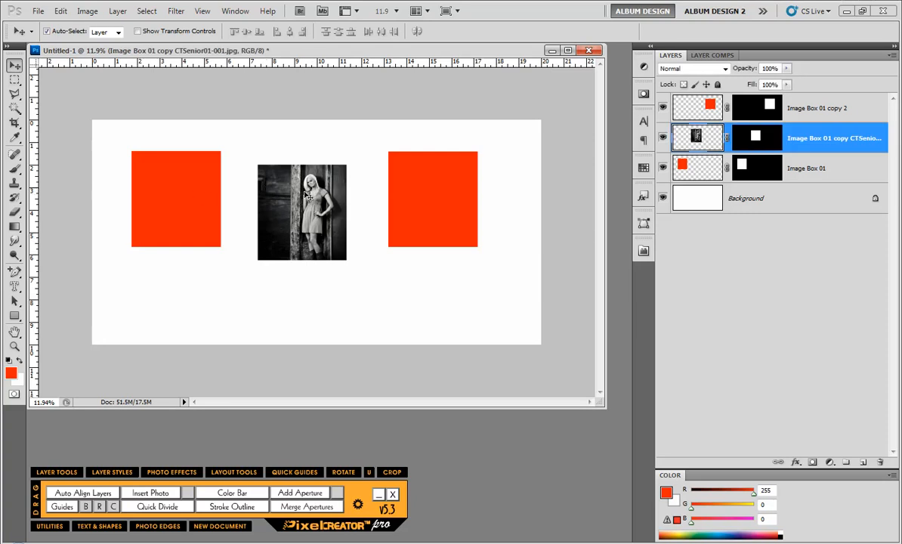
left_click(695, 136, "ctrl")
left_click(269, 295)
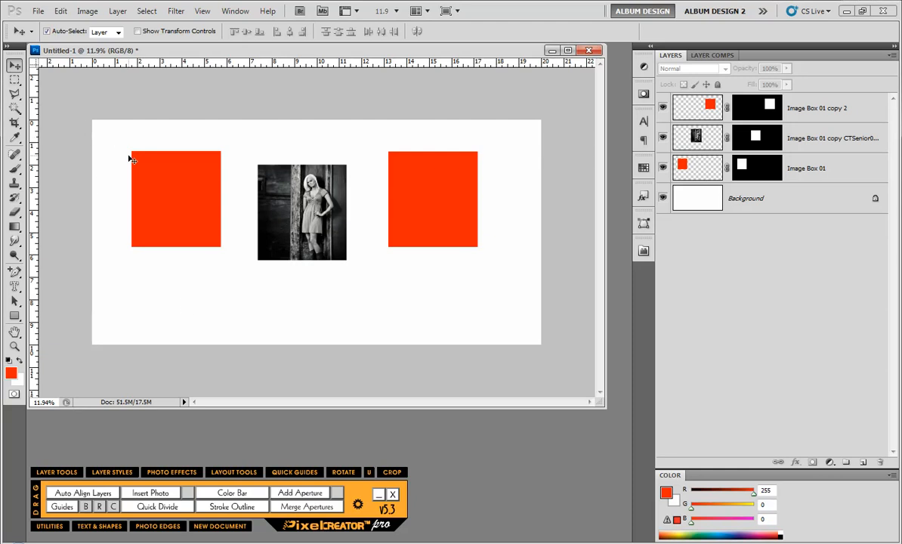
Align the top edges of the photo box and the two red boxes with Auto Align Layers, leaving spacing off.
left_click_drag(123, 142, 417, 234)
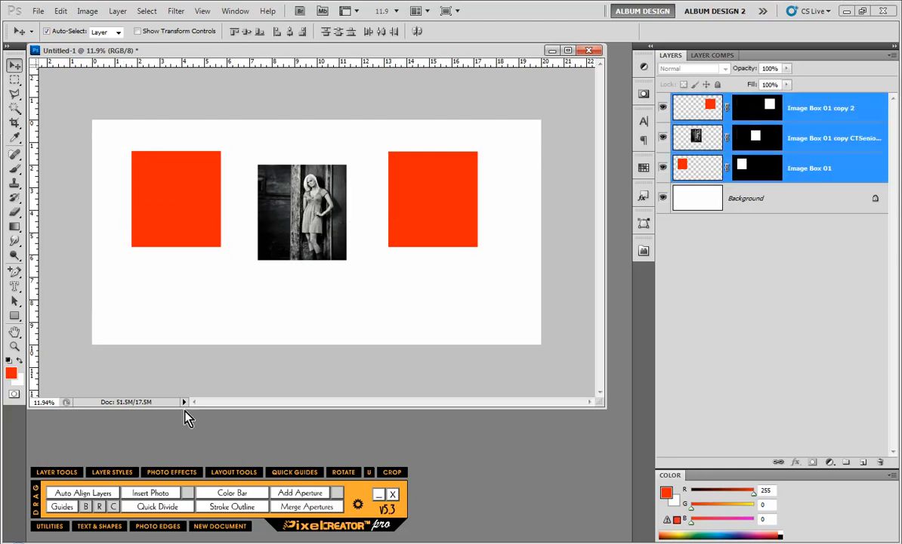
left_click(89, 492)
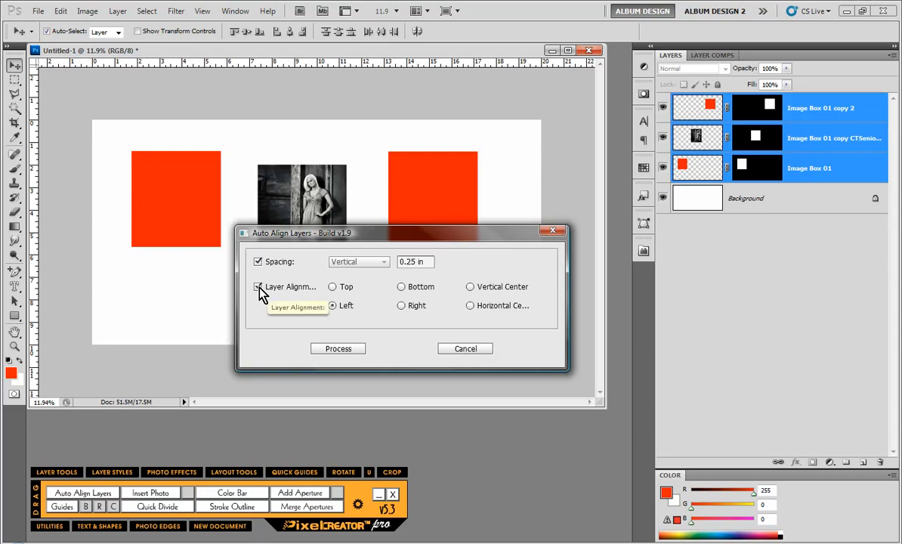
left_click(258, 263)
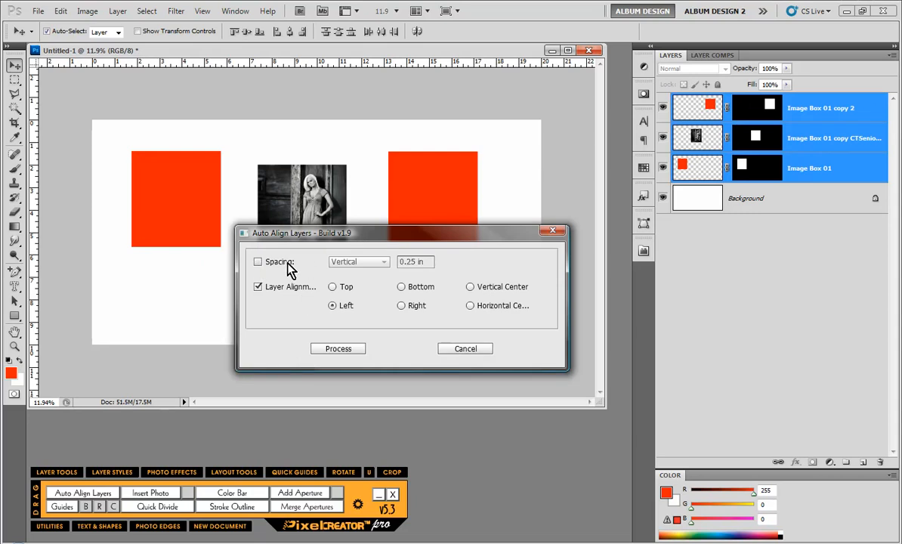
left_click(332, 287)
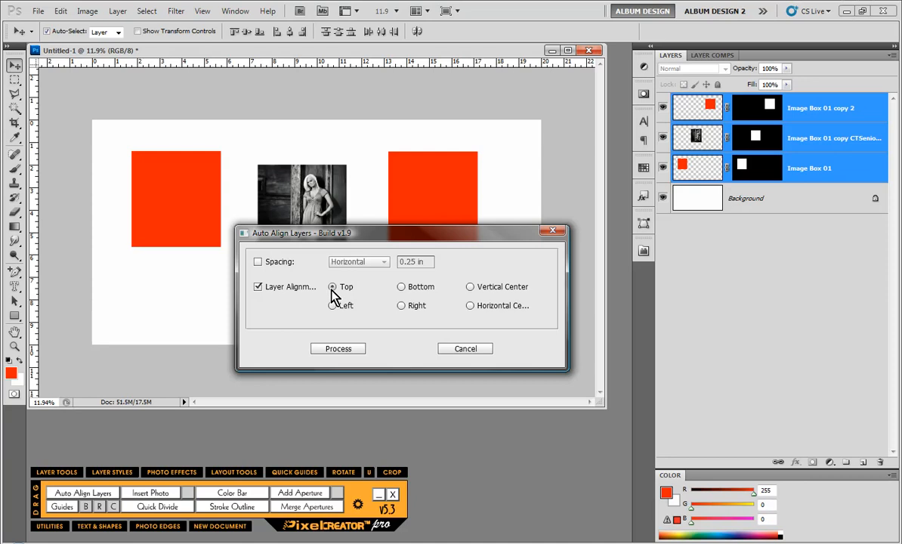
left_click(348, 350)
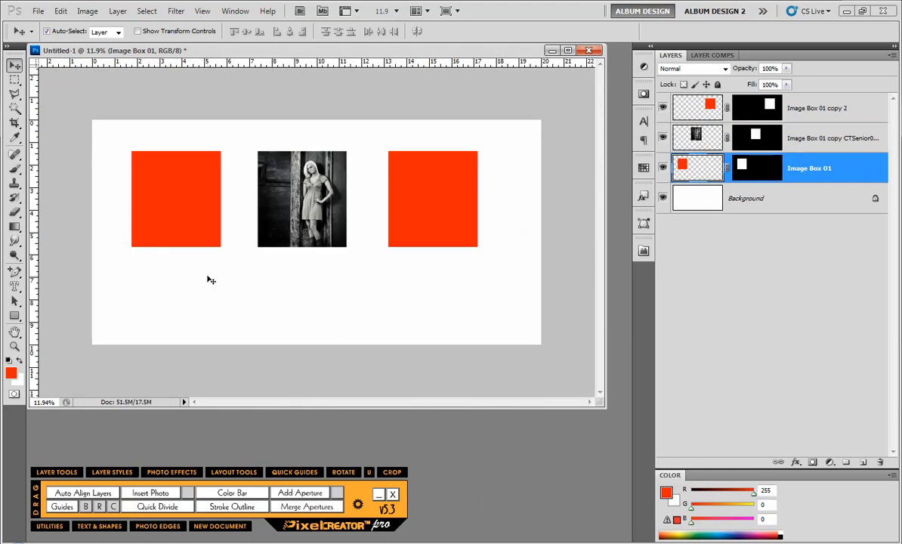
Space the three image boxes 0.25 in apart horizontally with top alignment using Auto Align Layers.
left_click(286, 243)
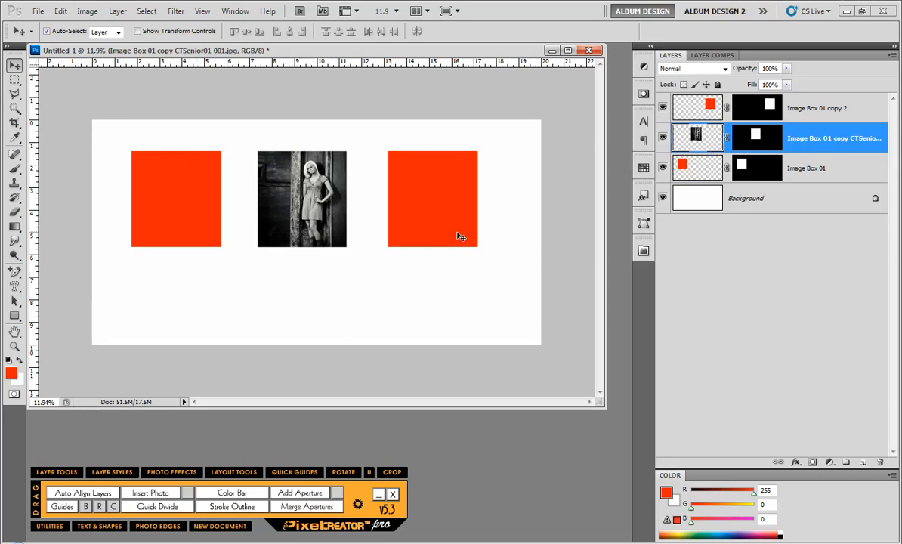
left_click_drag(167, 288, 456, 224)
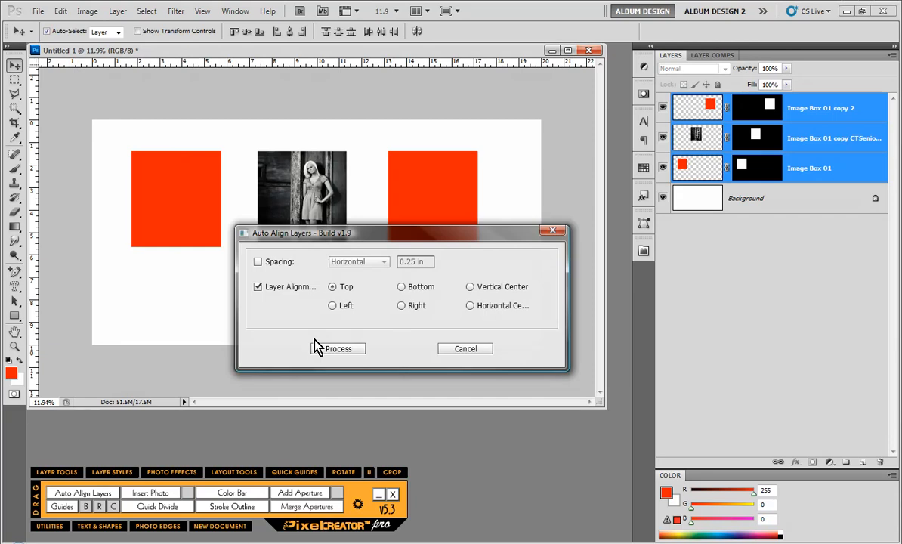
left_click(257, 263)
left_click(352, 352)
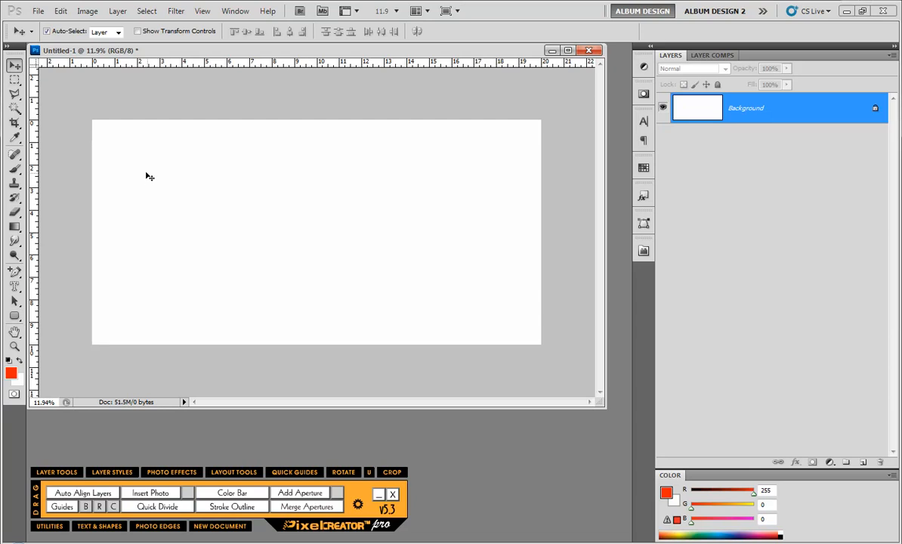
Draw three uneven rounded rectangles side by side, about 2.6 × 4.5, 2.4 × 3.8 and 3.2 × 6.6 in, with 0.25 in corner radius.
left_click(14, 316)
left_click_drag(154, 170, 214, 264)
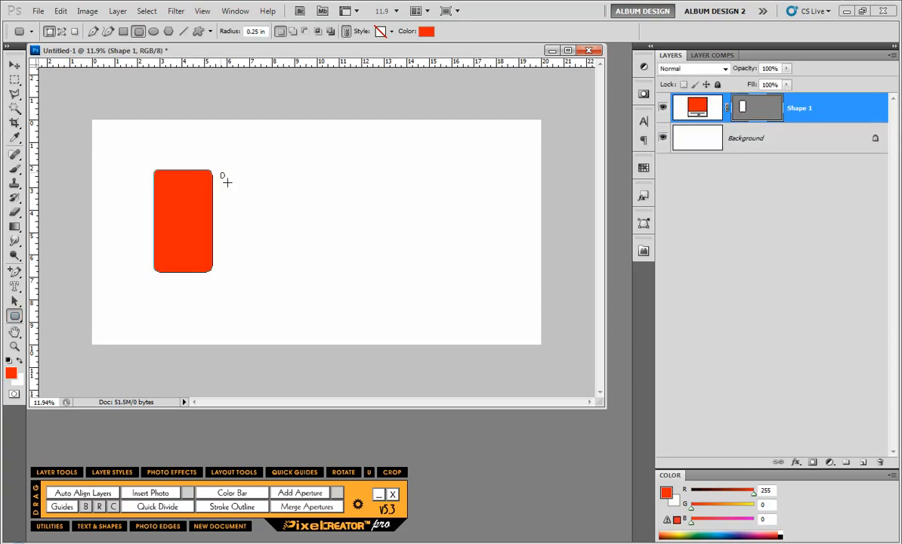
left_click_drag(227, 182, 276, 258)
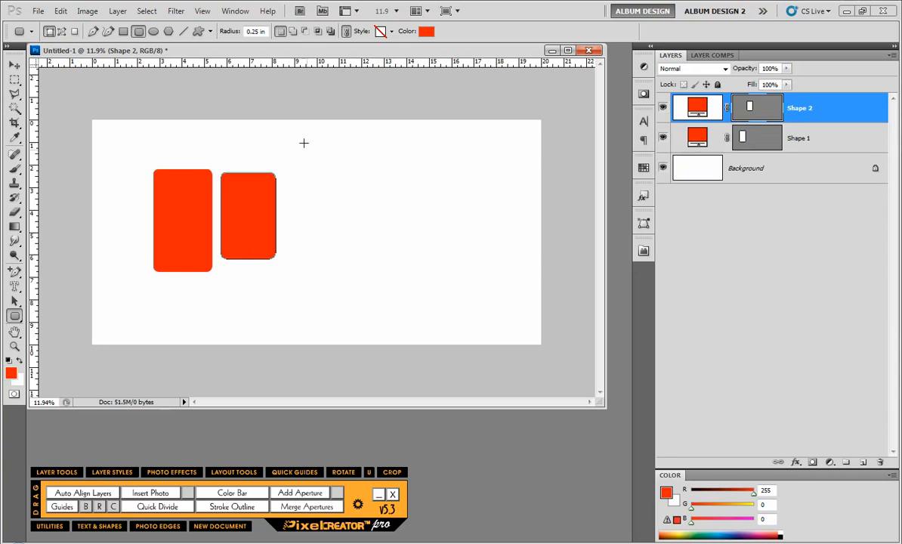
left_click_drag(286, 144, 359, 295)
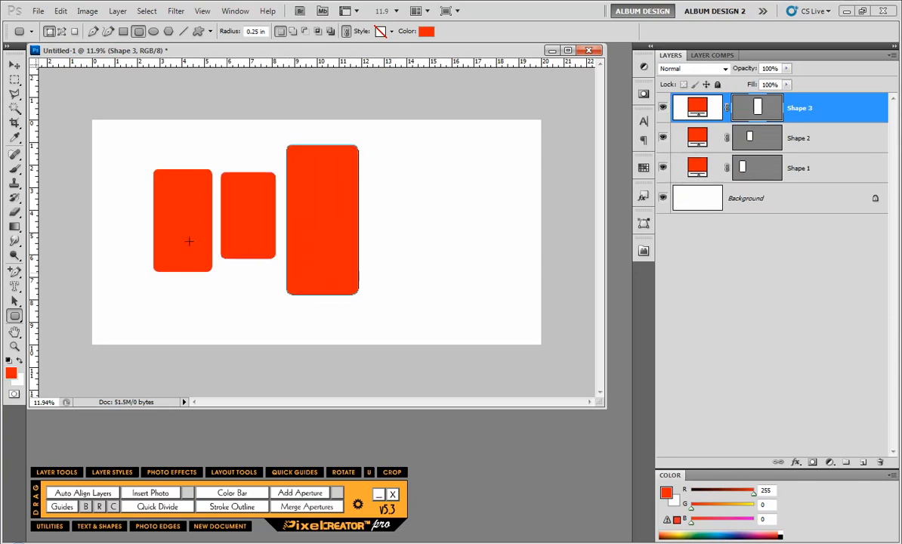
Top-align the three rounded rectangles with 0.25 in horizontal spacing using Auto Align Layers, and deselect them.
key("v")
left_click_drag(116, 137, 335, 229)
left_click(82, 492)
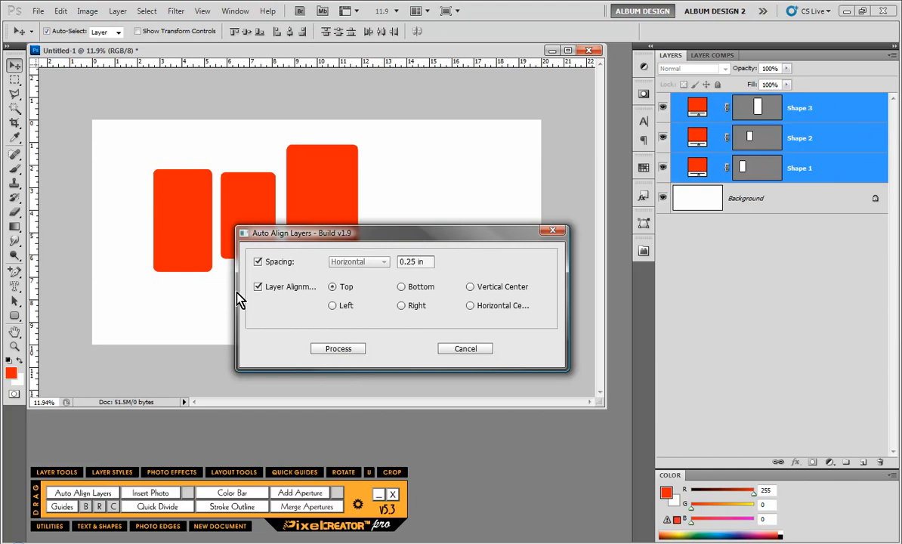
left_click(341, 350)
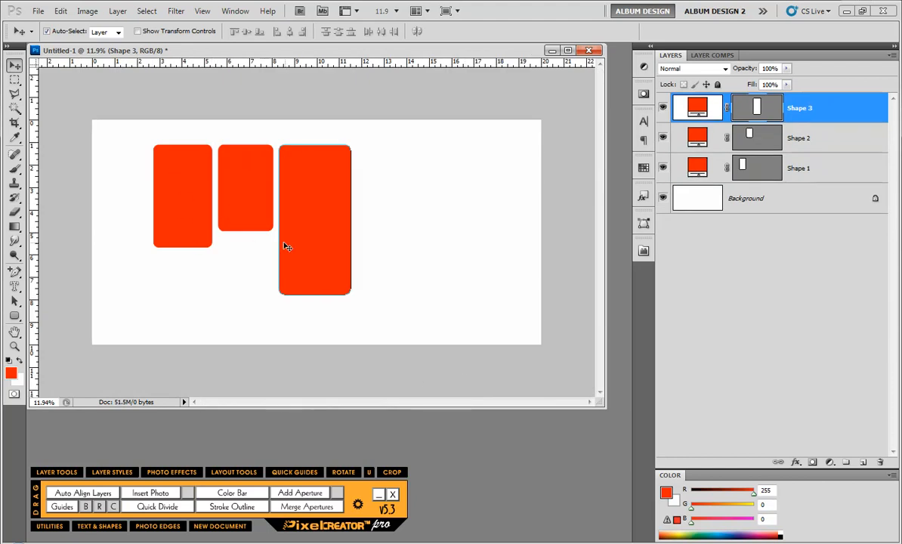
left_click(407, 260)
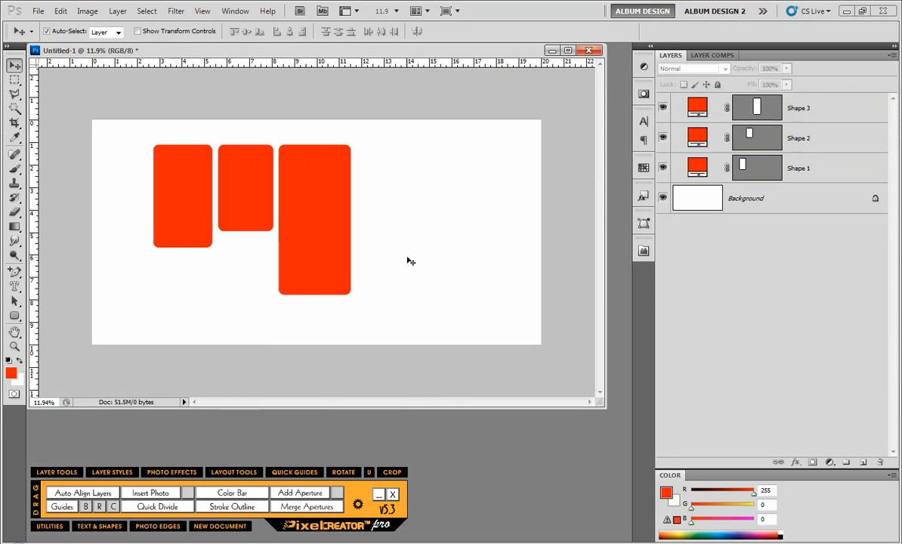